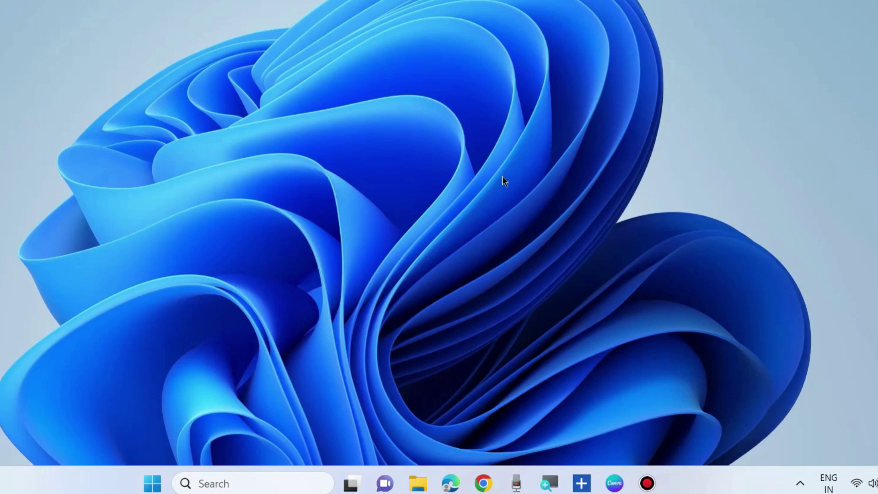
# Show This PC in File Explorer and bring up the context menu for the Windows (C:) drive.
pyautogui.click(417, 483)
pyautogui.scroll(-5, 199, 250)
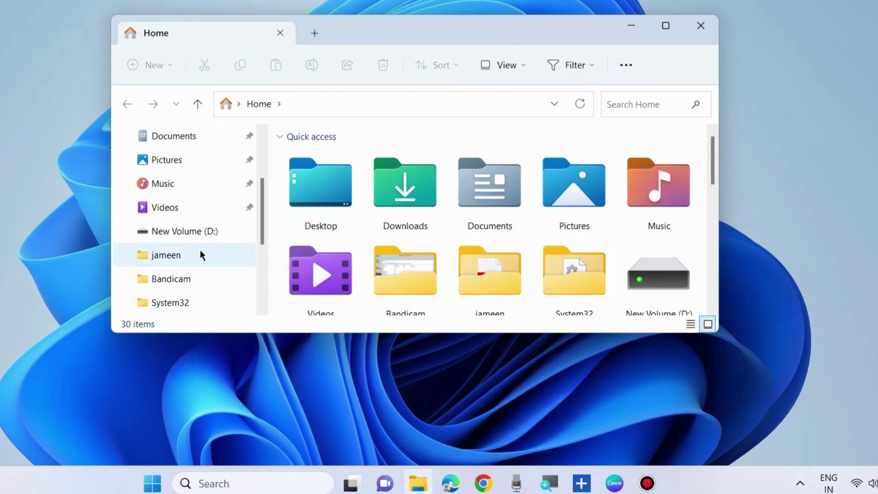
pyautogui.scroll(-1, 199, 253)
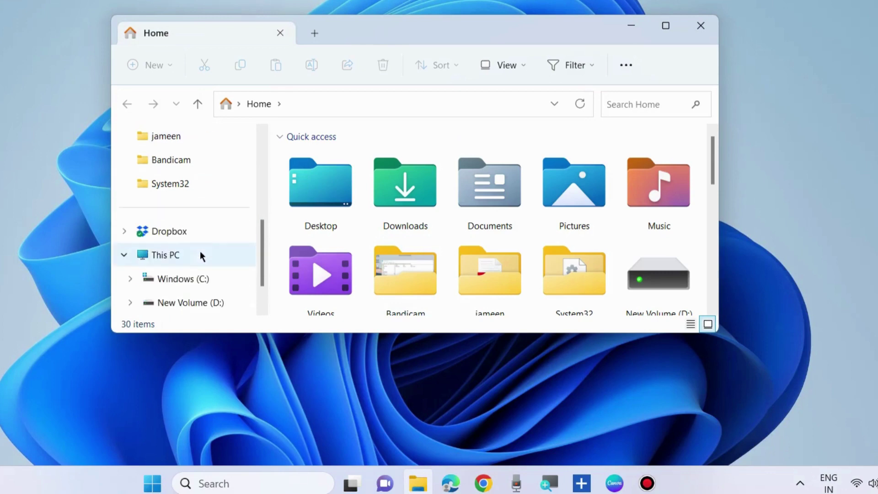
pyautogui.click(154, 257)
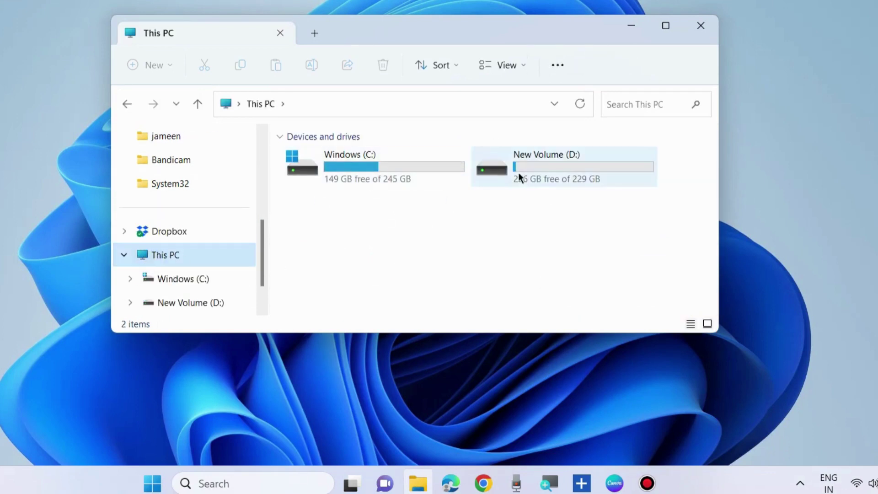
pyautogui.rightClick(339, 168)
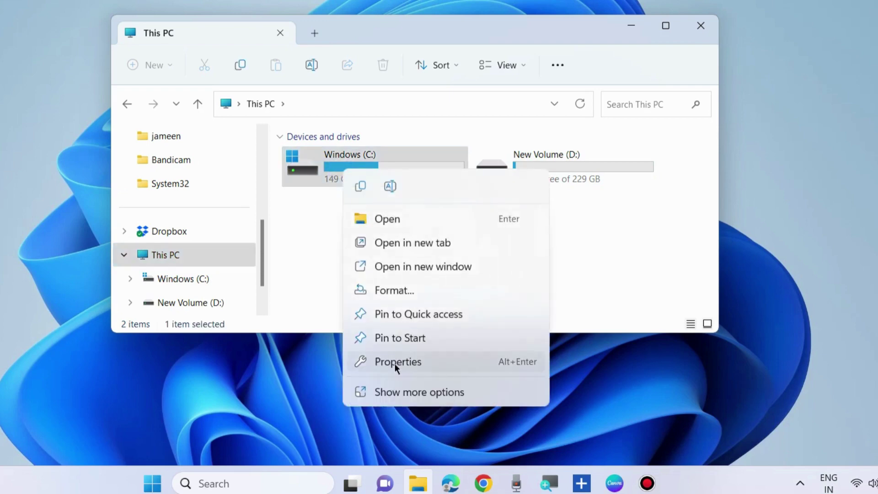
# Share the Windows (C:) drive as 'C' through Advanced Sharing, then close Properties and File Explorer.
pyautogui.click(394, 362)
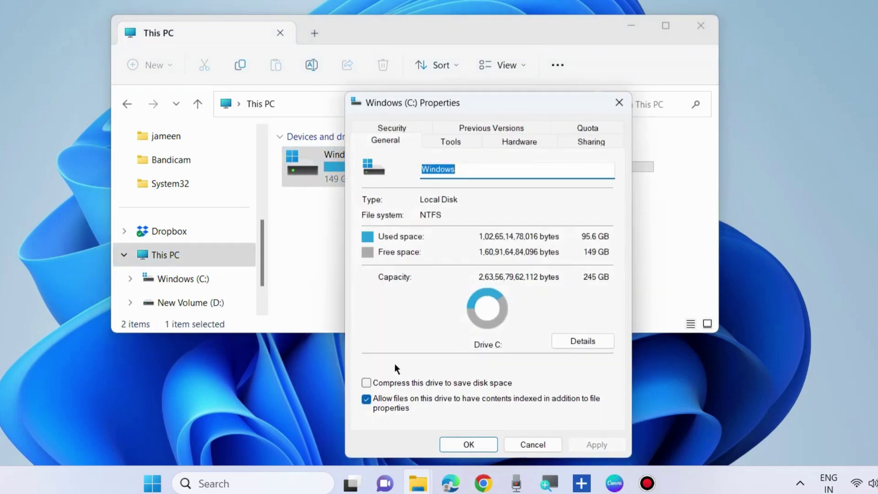
pyautogui.click(591, 143)
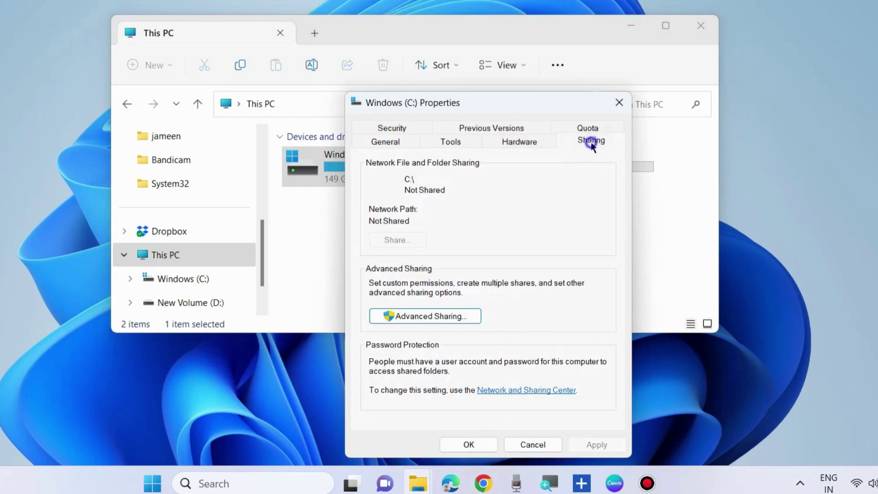
pyautogui.click(435, 317)
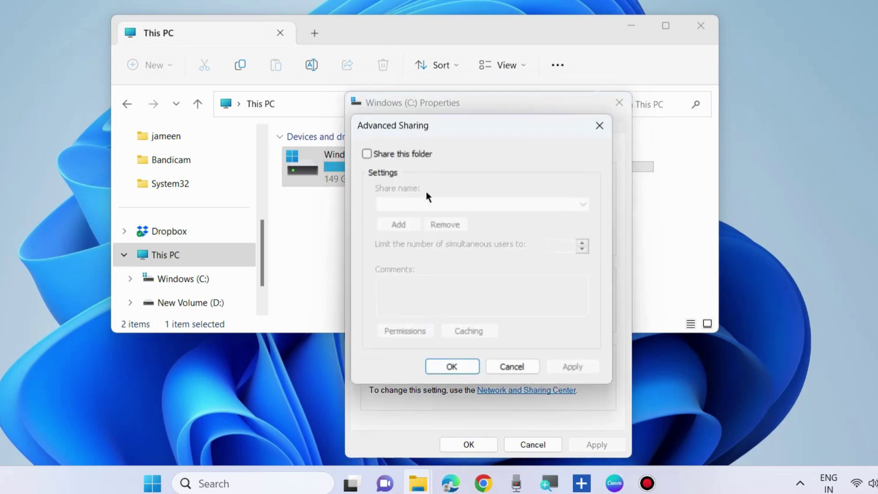
pyautogui.click(366, 153)
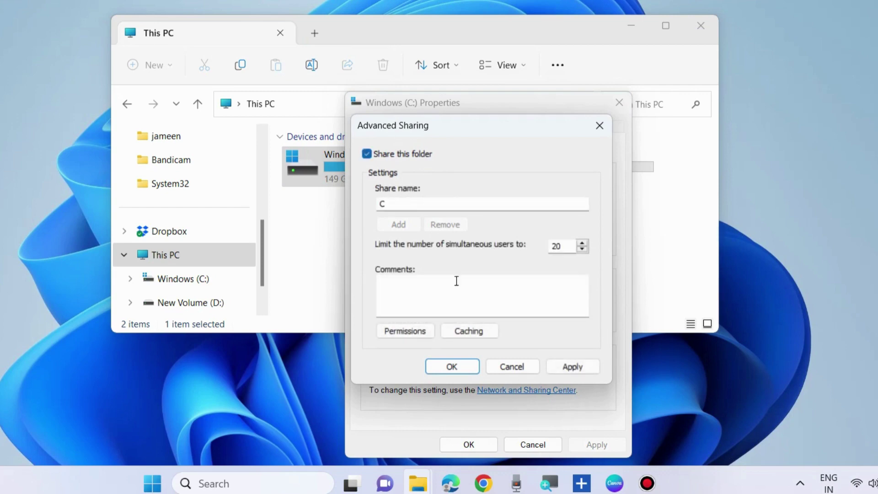
pyautogui.click(451, 367)
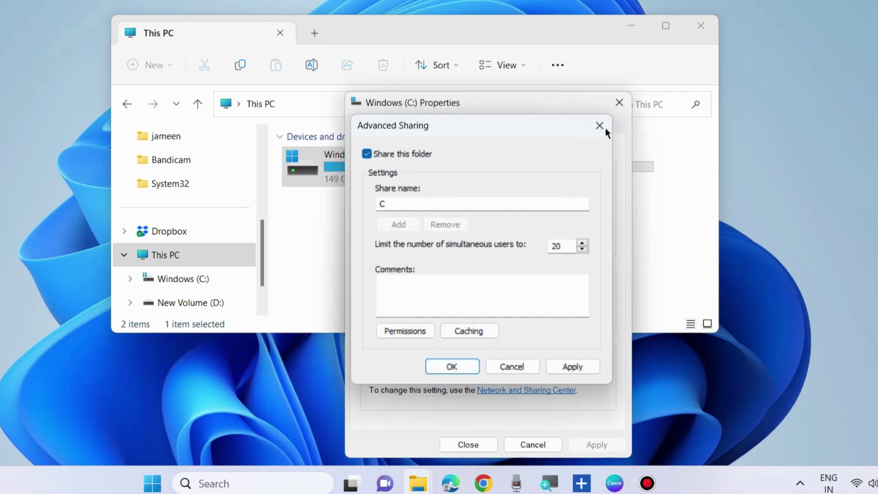
pyautogui.click(618, 102)
pyautogui.click(699, 25)
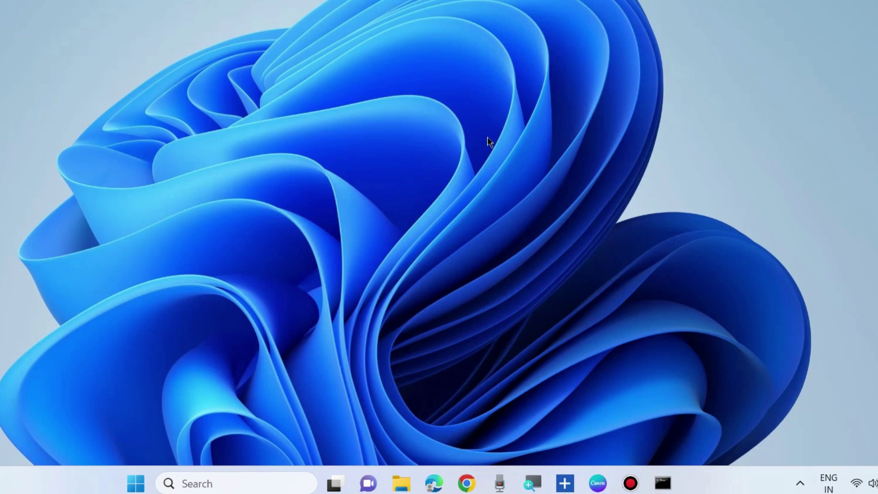
# Search for cmd and run Command Prompt as administrator.
pyautogui.click(204, 483)
pyautogui.write('cmd')
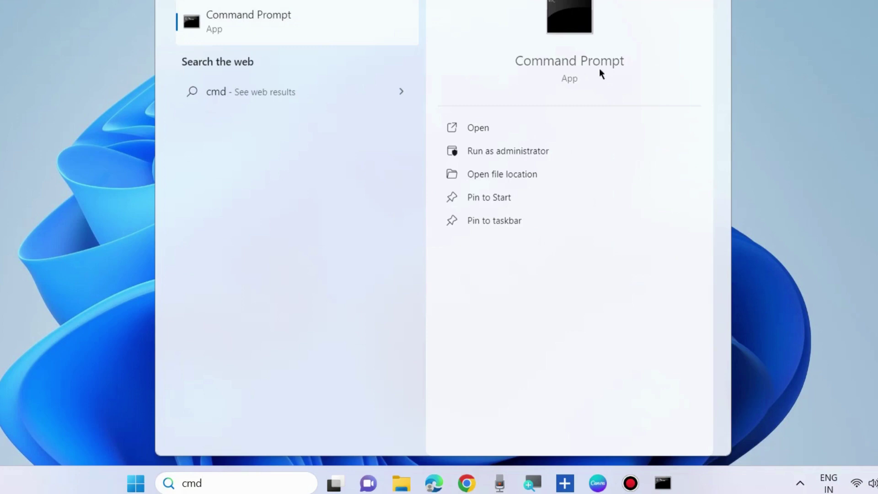
pyautogui.click(505, 151)
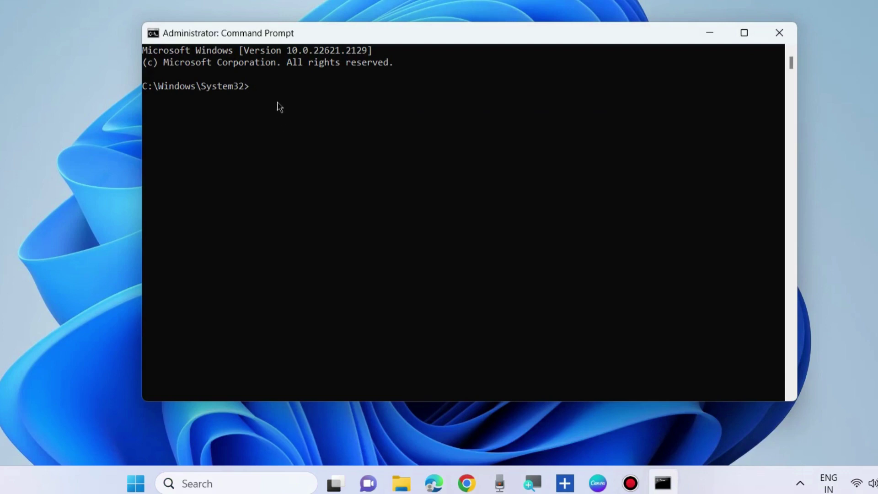
# Run ipconfig /all and copy the Wi-Fi IPv4 address 192.168.43.157.
pyautogui.write('ipconfig /all')
pyautogui.press('Return')
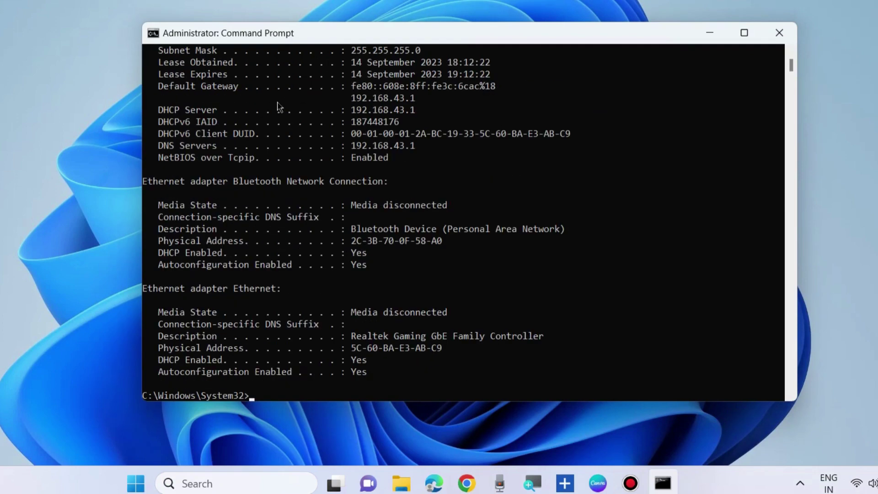
pyautogui.scroll(7, 290, 231)
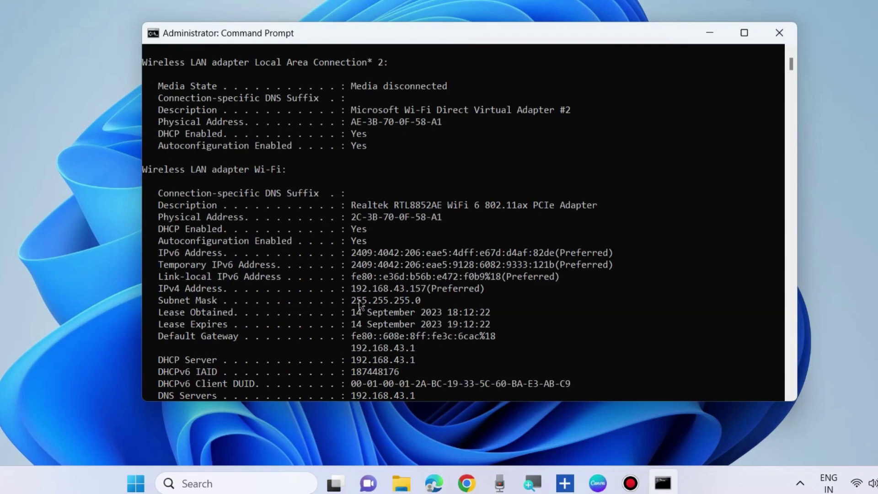
pyautogui.moveTo(352, 295); pyautogui.dragTo(423, 297)
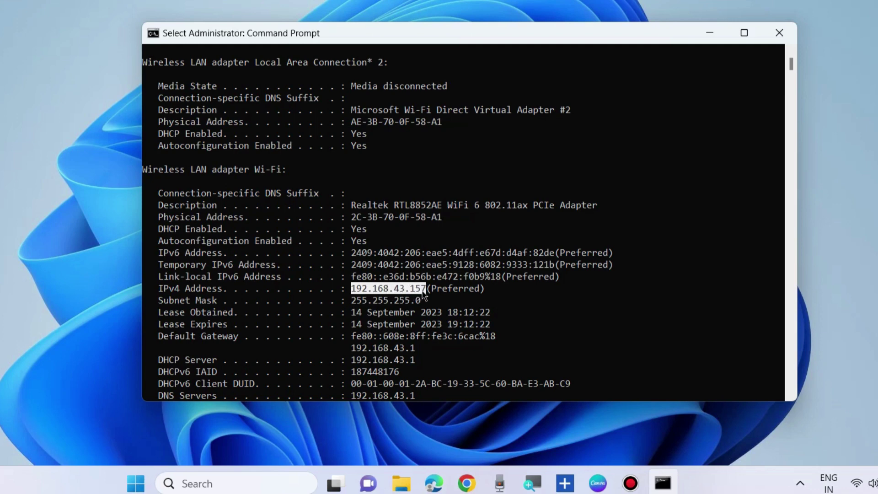
pyautogui.hotkey('ctrl', 'c')
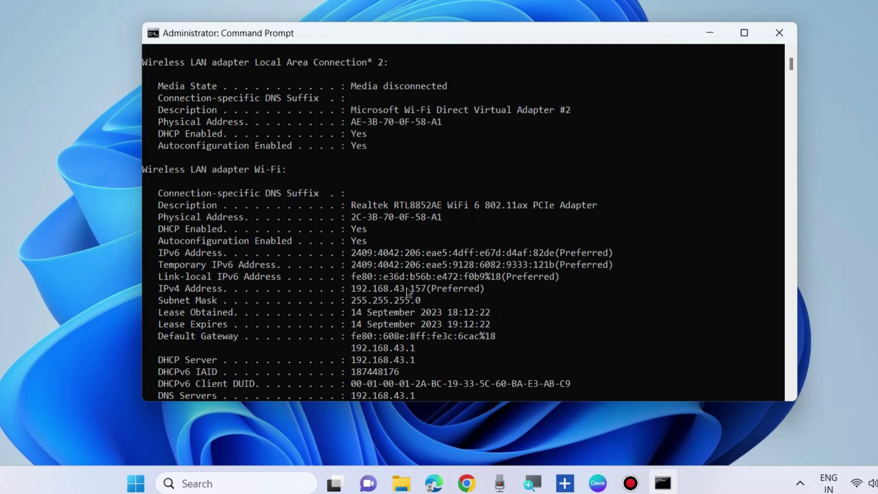
pyautogui.moveTo(351, 294); pyautogui.dragTo(424, 296)
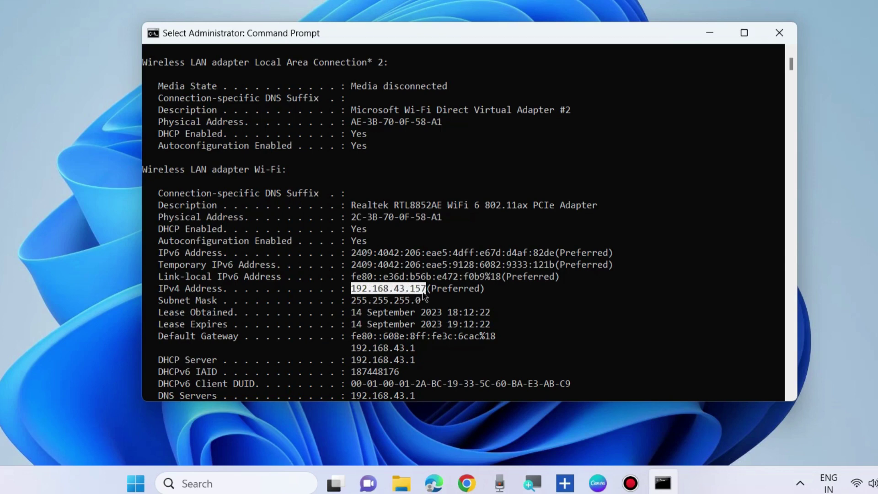
pyautogui.hotkey('ctrl', 'c')
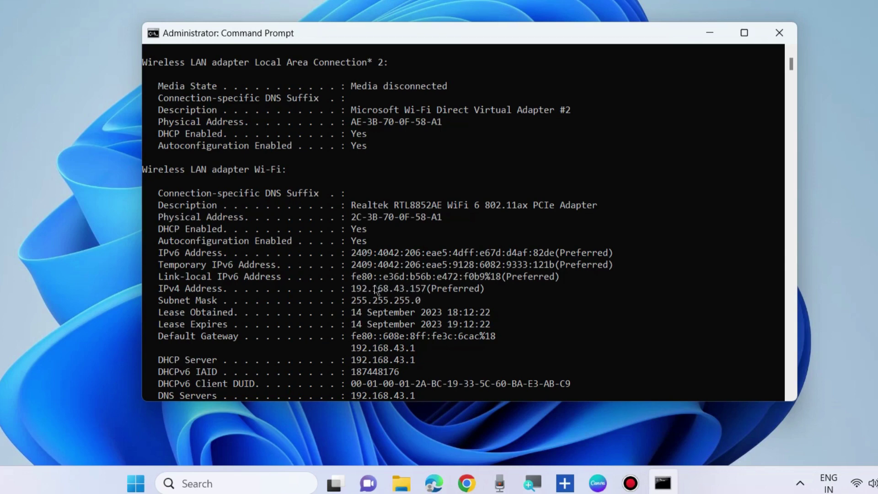
pyautogui.moveTo(352, 293); pyautogui.dragTo(424, 299)
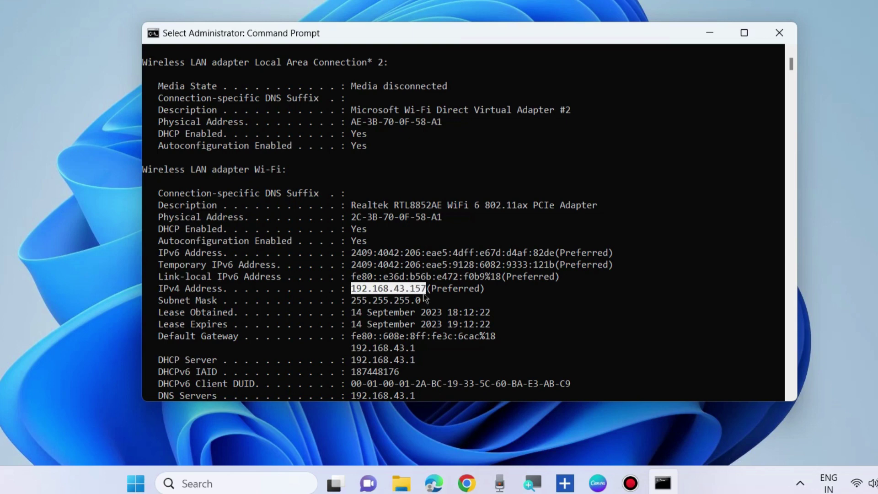
pyautogui.hotkey('ctrl', 'c')
# Minimize Command Prompt, try 192.168.43.157 in the Run dialog from the Win+X menu, then close it.
pyautogui.click(710, 33)
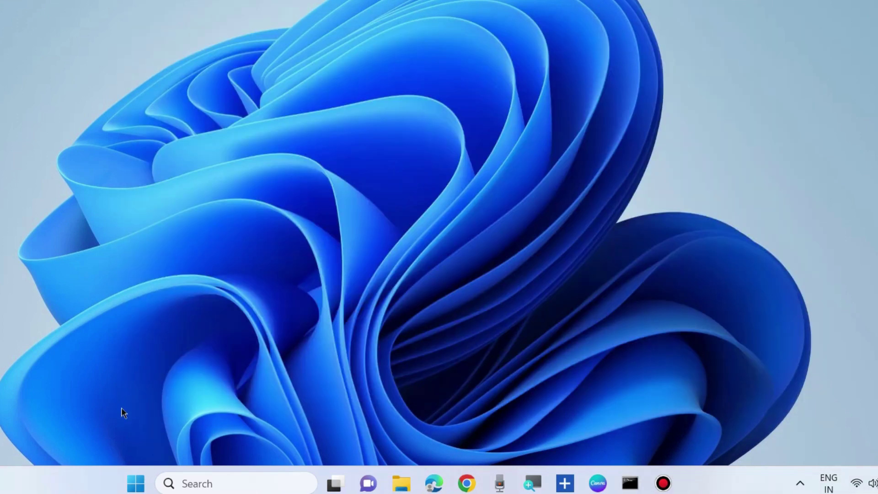
pyautogui.rightClick(135, 483)
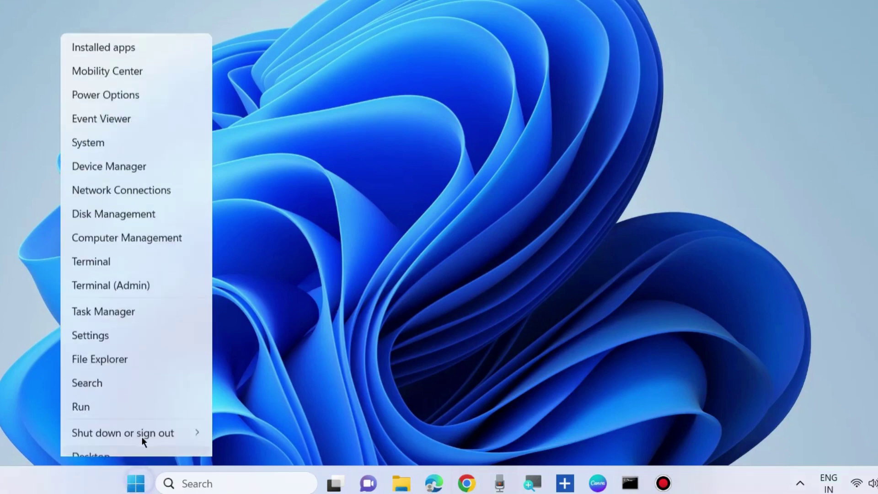
pyautogui.click(108, 394)
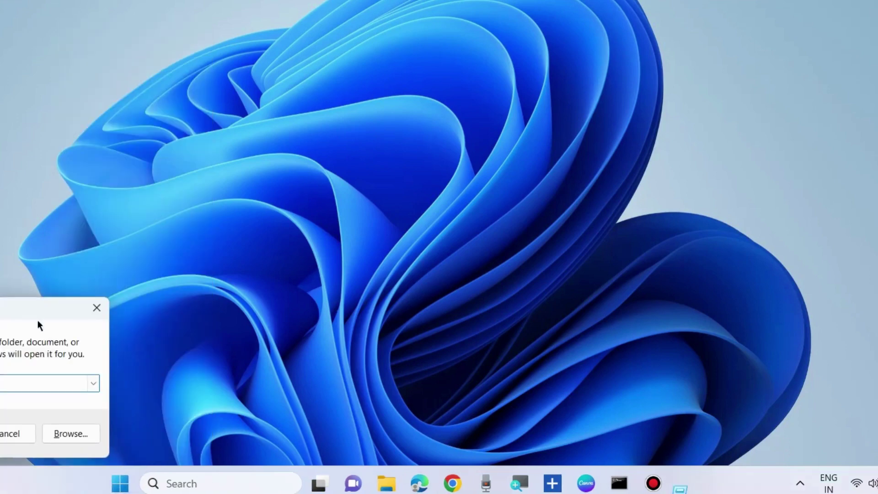
pyautogui.moveTo(36, 307); pyautogui.dragTo(490, 103)
pyautogui.hotkey('ctrl', 'v')
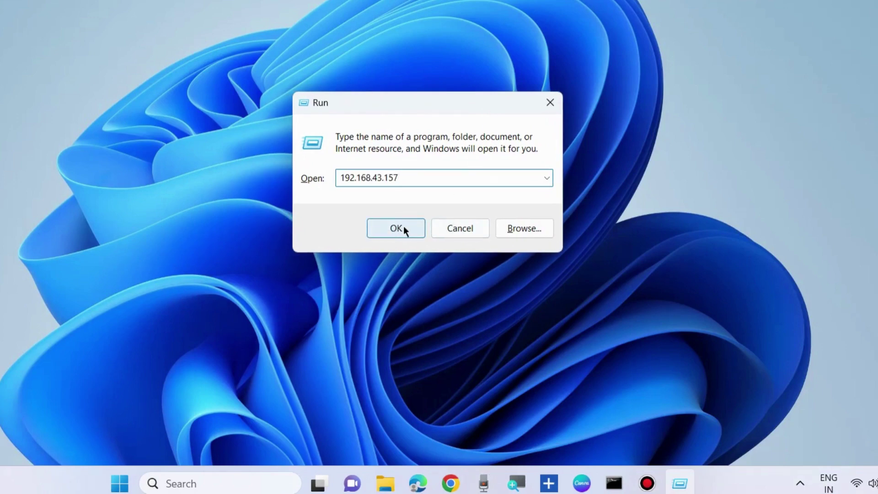
pyautogui.click(550, 102)
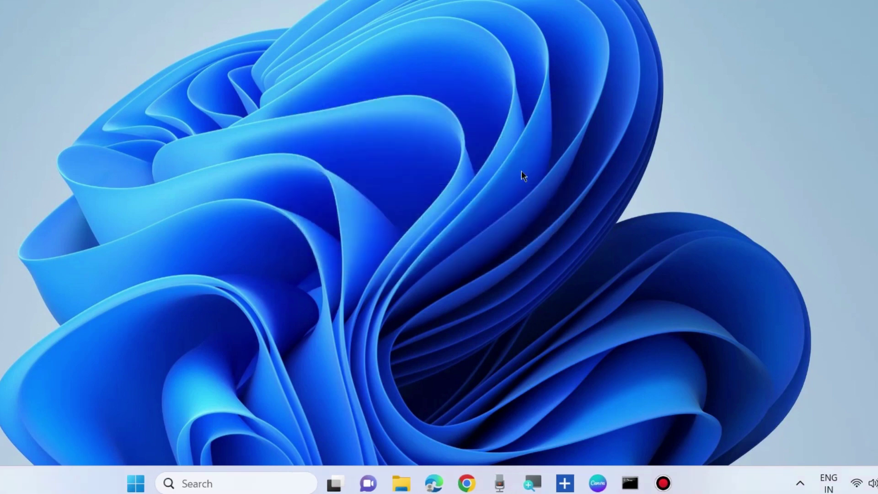
# Search for services and launch the Services app.
pyautogui.click(205, 483)
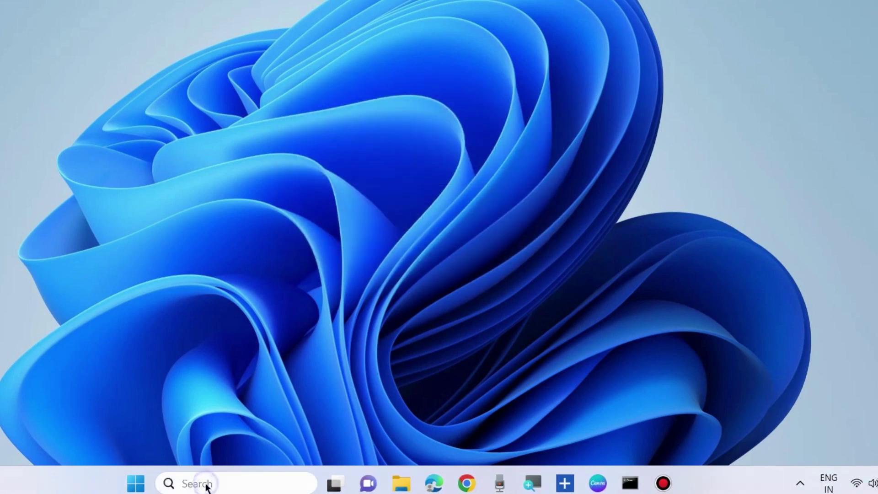
pyautogui.write('services')
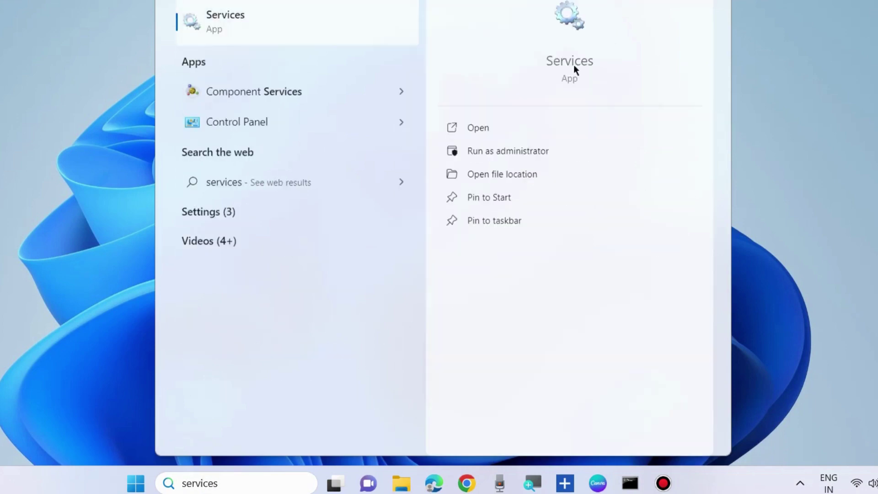
pyautogui.click(479, 130)
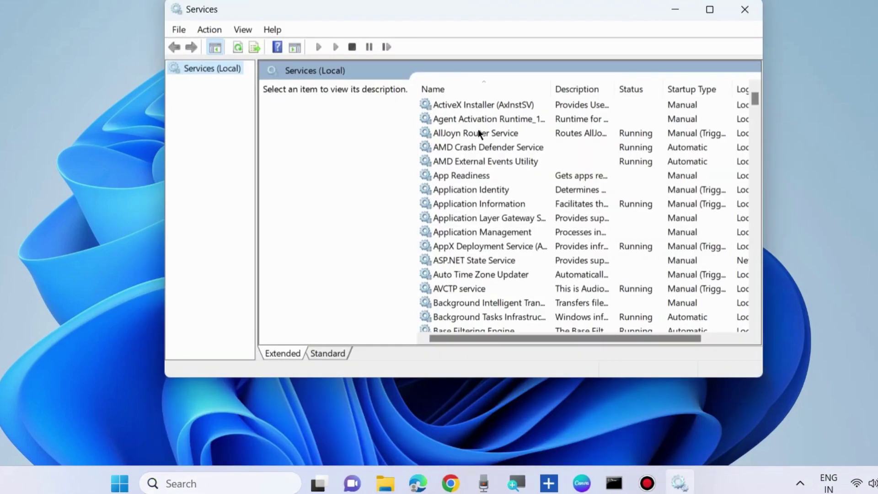
# Scroll the Services list to TCP/IP NetBIOS Helper and select it.
pyautogui.scroll(-5, 530, 255)
pyautogui.scroll(-20, 531, 255)
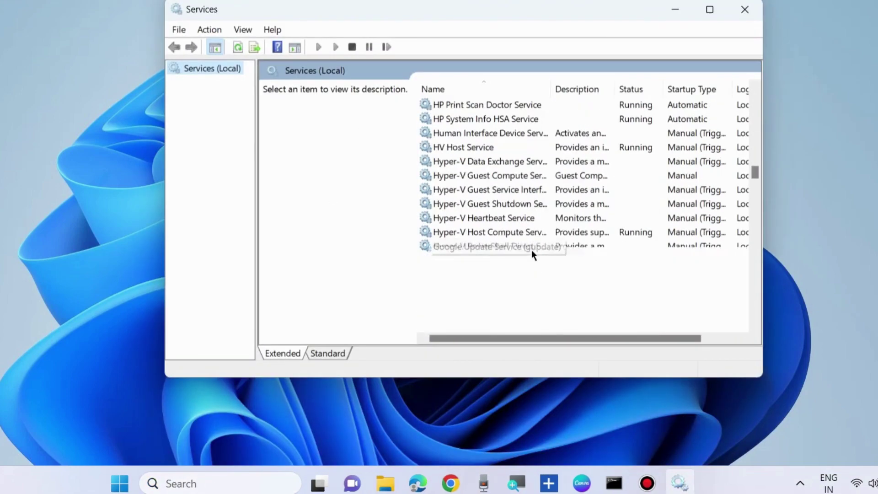
pyautogui.scroll(-20, 532, 259)
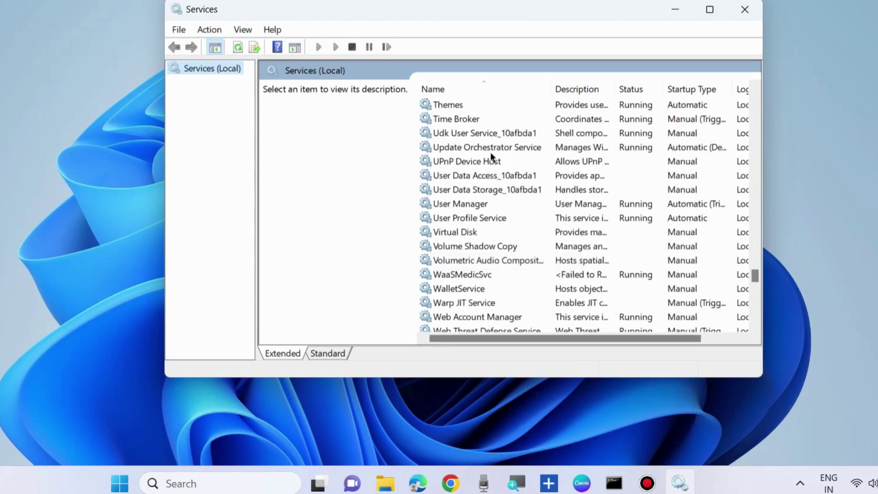
pyautogui.scroll(1, 482, 155)
pyautogui.scroll(1, 478, 153)
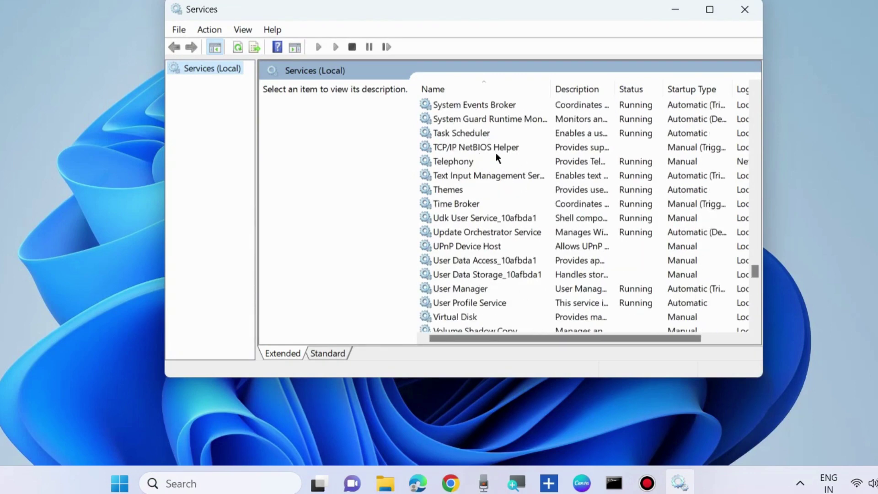
pyautogui.click(459, 147)
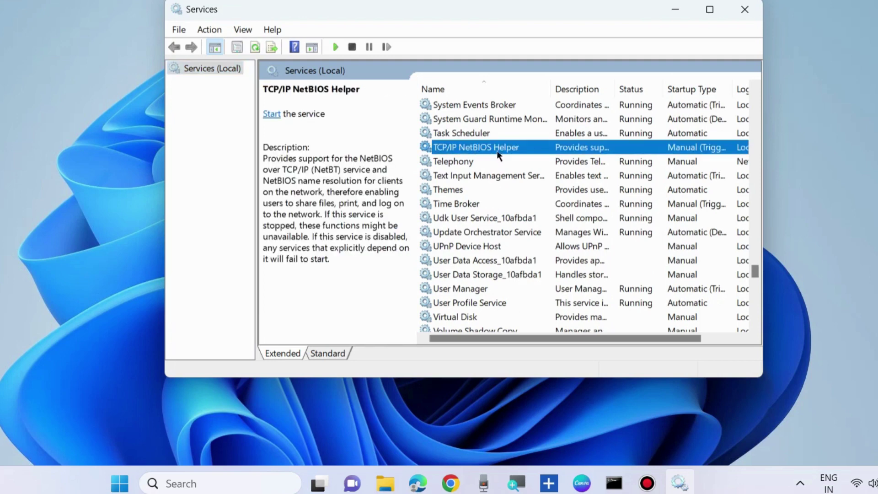
# Set TCP/IP NetBIOS Helper's startup type to Automatic, start it, and apply the change.
pyautogui.doubleClick(472, 148)
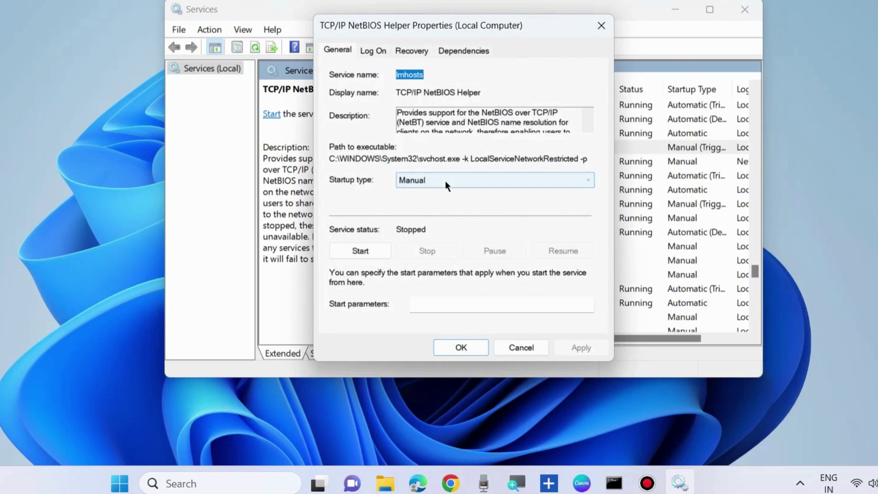
pyautogui.click(439, 180)
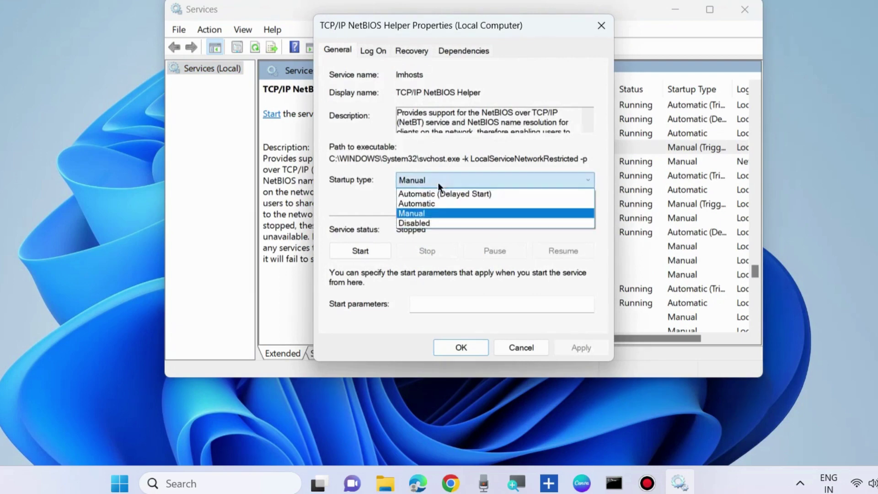
pyautogui.click(433, 205)
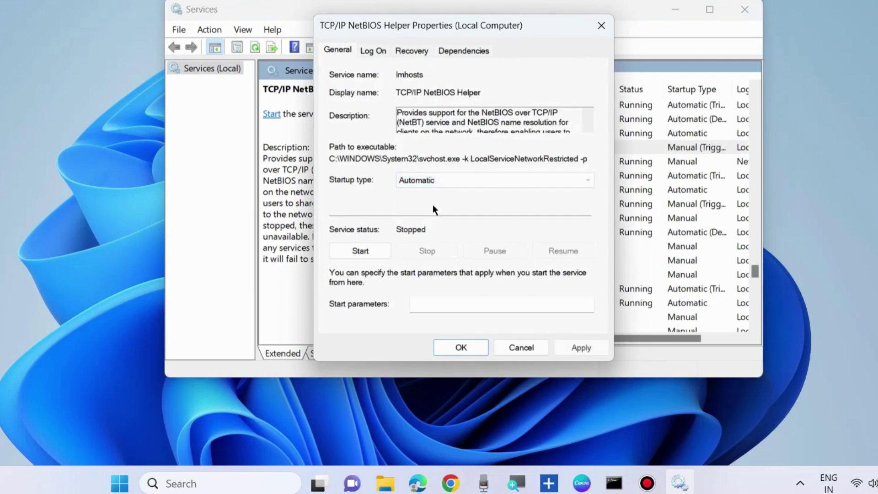
pyautogui.click(359, 252)
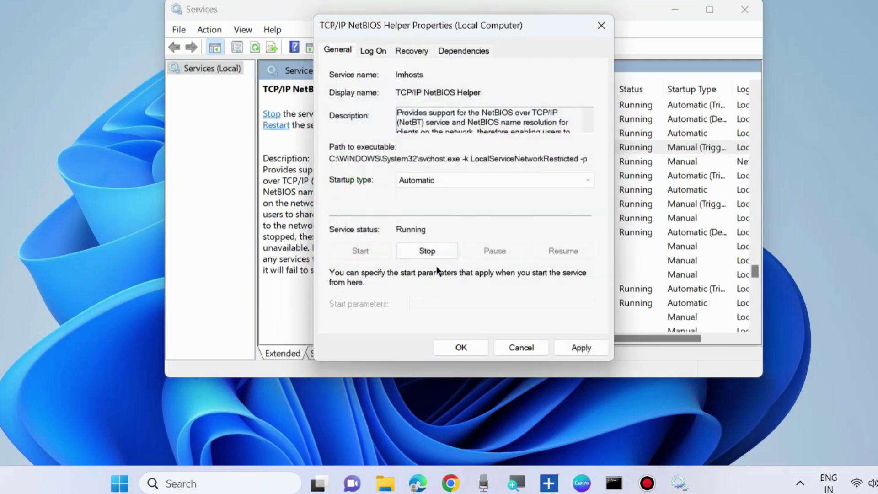
pyautogui.click(587, 352)
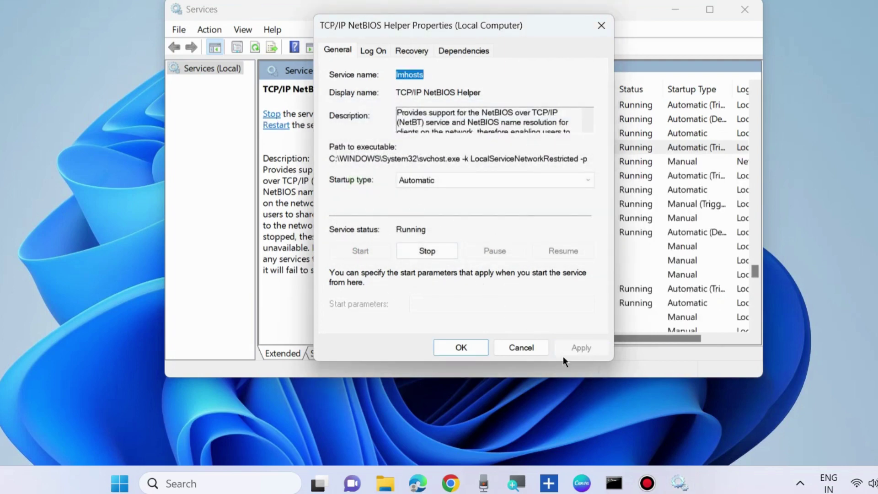
pyautogui.click(460, 347)
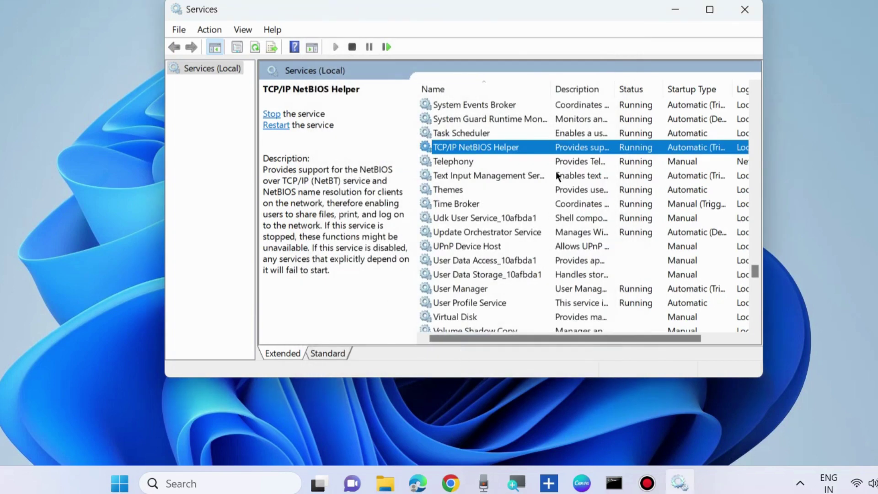
# Close the Services window, leaving TCP/IP NetBIOS Helper running.
pyautogui.rightClick(488, 152)
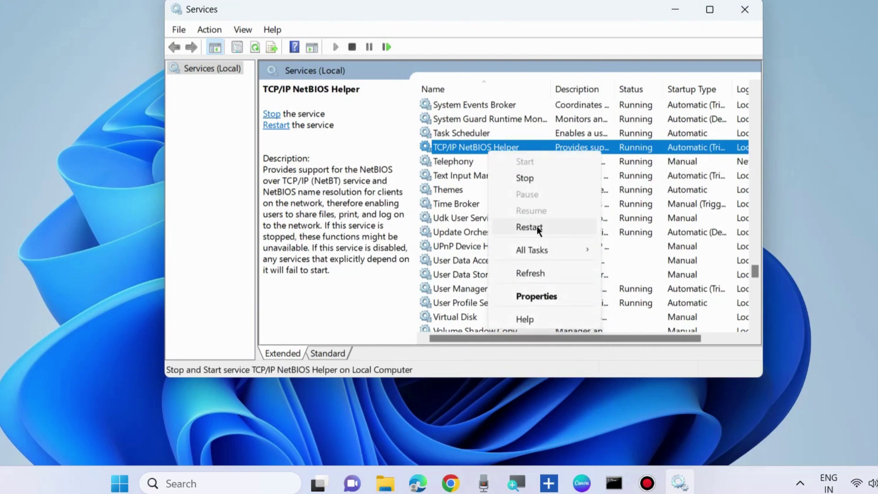
pyautogui.click(744, 13)
pyautogui.click(743, 11)
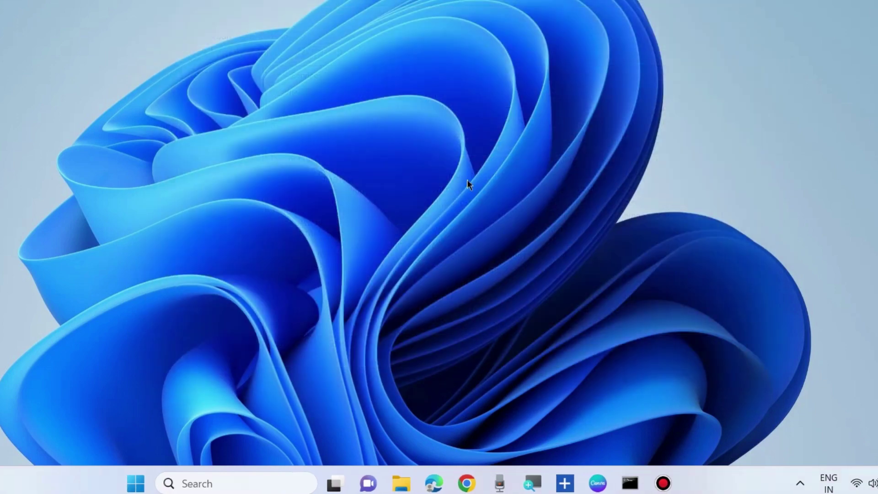
# Search cp to launch Control Panel and open Programs and Features.
pyautogui.click(211, 482)
pyautogui.write('cp')
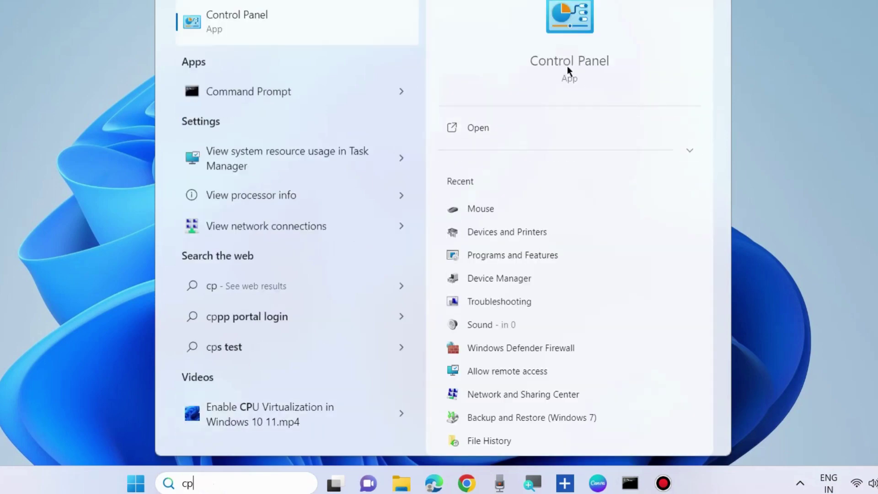
pyautogui.click(479, 129)
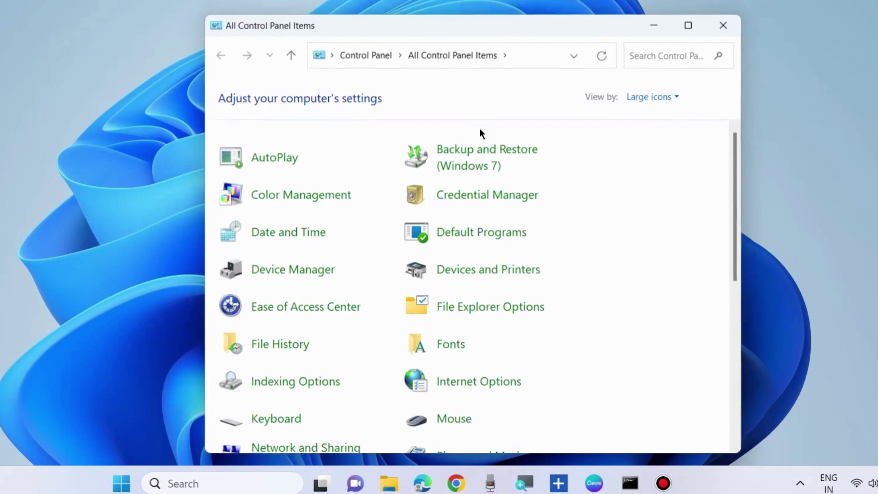
pyautogui.scroll(-2, 425, 287)
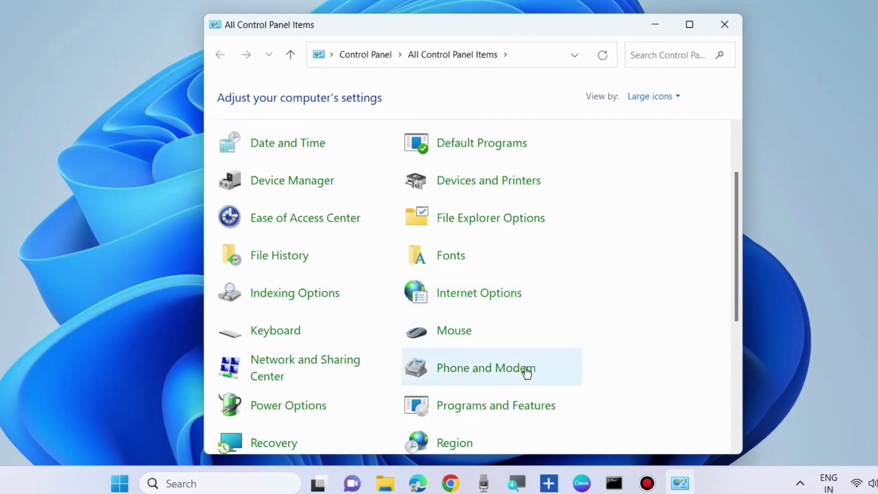
pyautogui.click(488, 407)
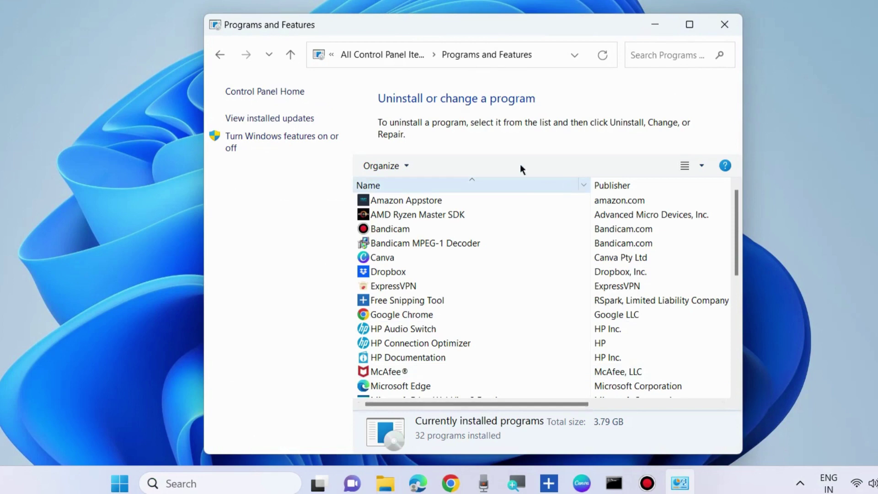
# Confirm SMB 1.0/CIFS File Sharing Support is enabled in Windows Features, then close Programs and Features.
pyautogui.click(275, 145)
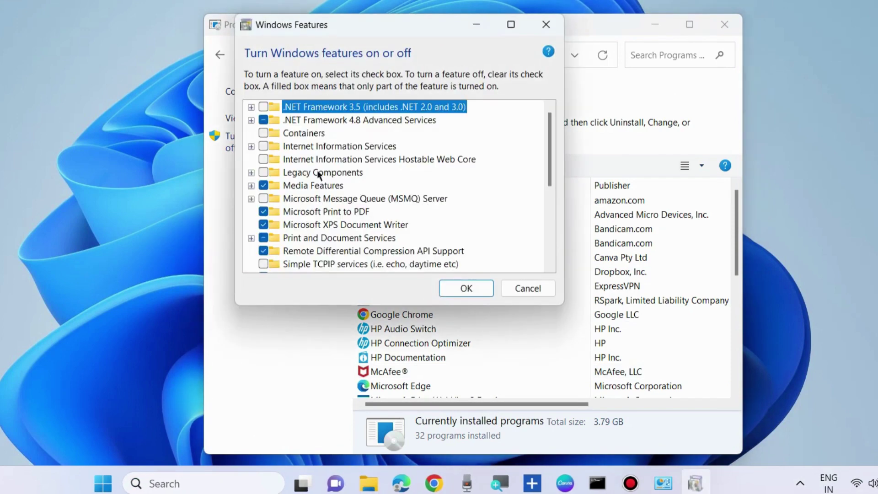
pyautogui.scroll(-5, 318, 175)
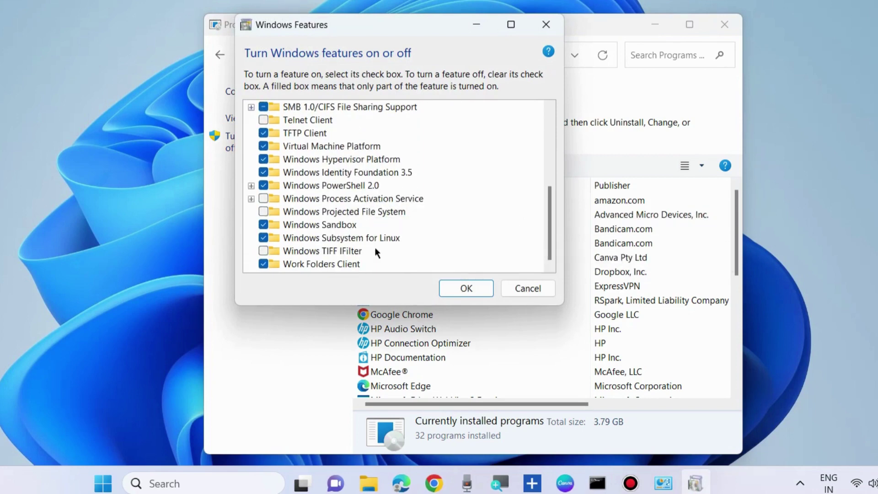
pyautogui.scroll(1, 350, 232)
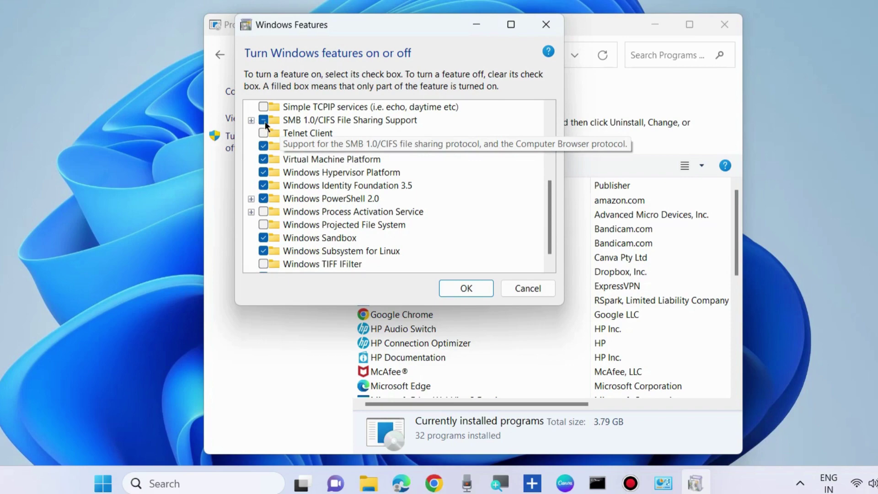
pyautogui.click(468, 287)
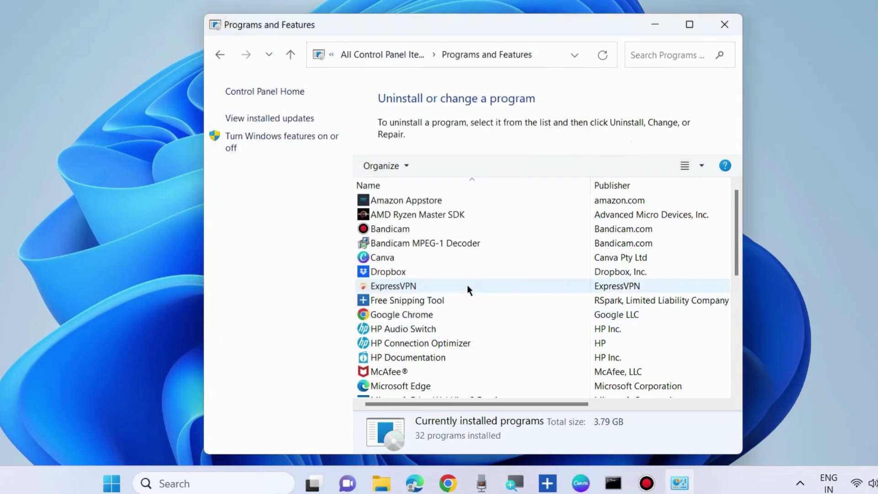
pyautogui.click(724, 24)
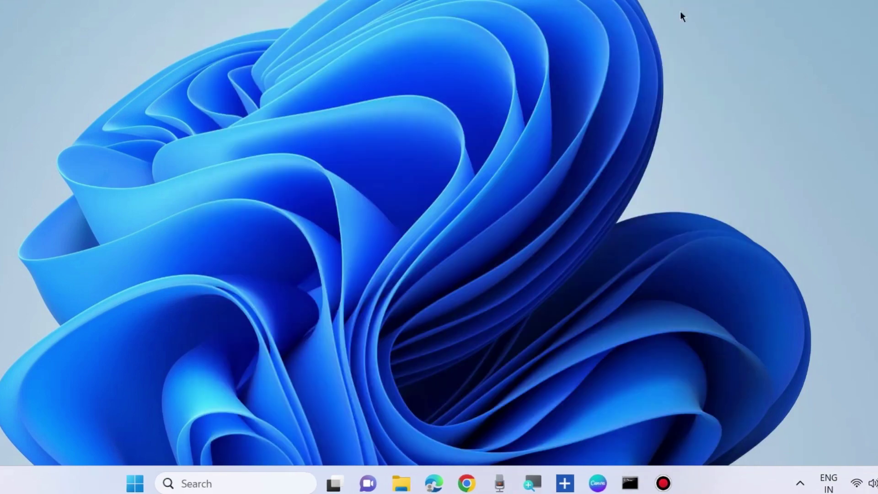
# Launch secpol.msc from Run and dismiss the Administrative Templates warning.
pyautogui.rightClick(136, 483)
pyautogui.click(87, 394)
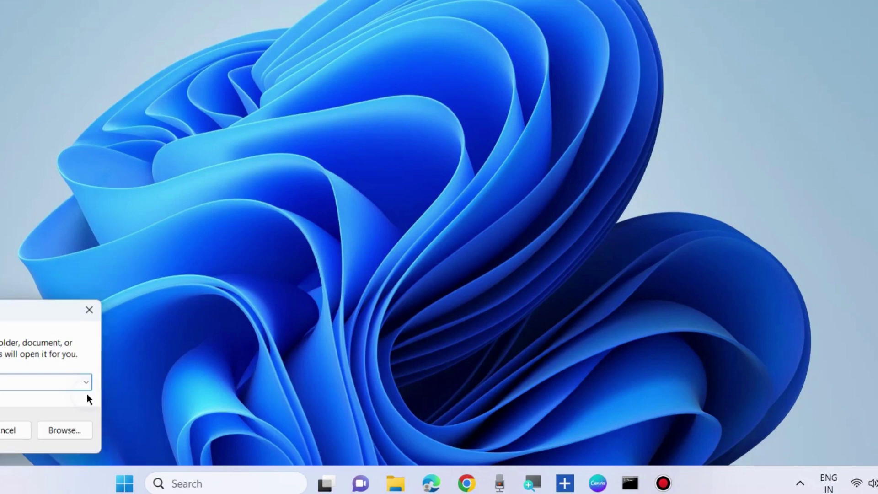
pyautogui.moveTo(28, 307); pyautogui.dragTo(465, 97)
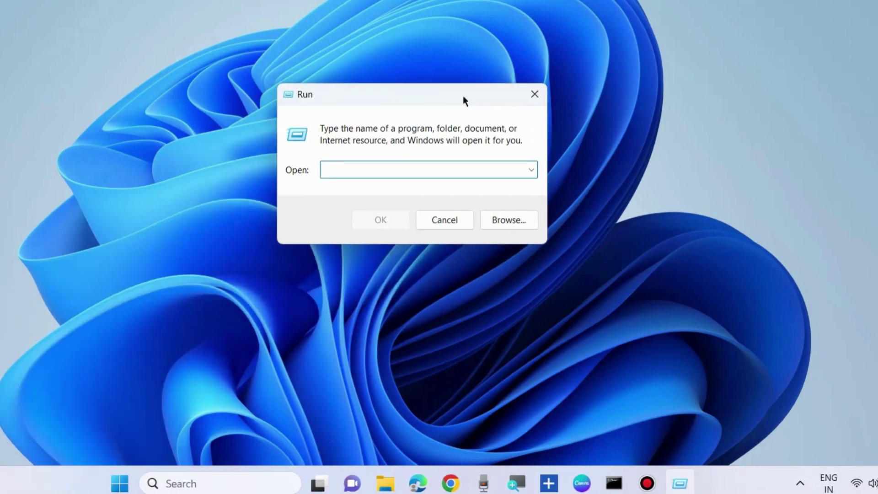
pyautogui.write('secpol.msc')
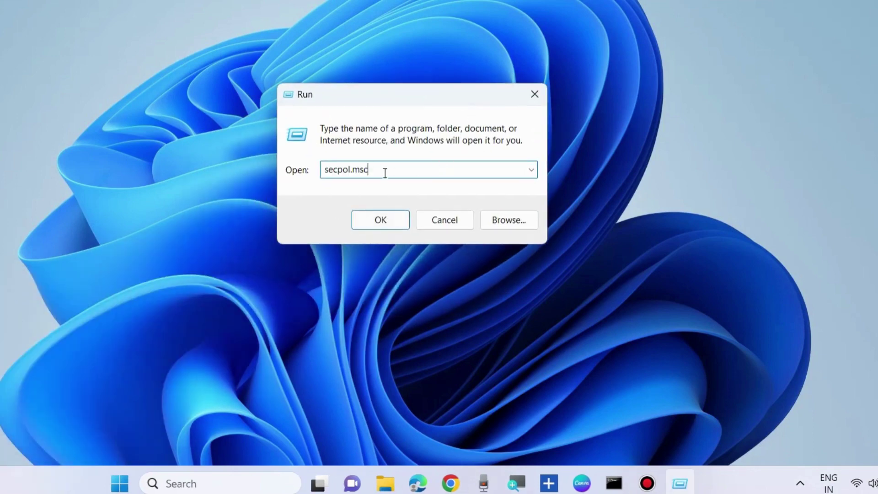
pyautogui.click(380, 220)
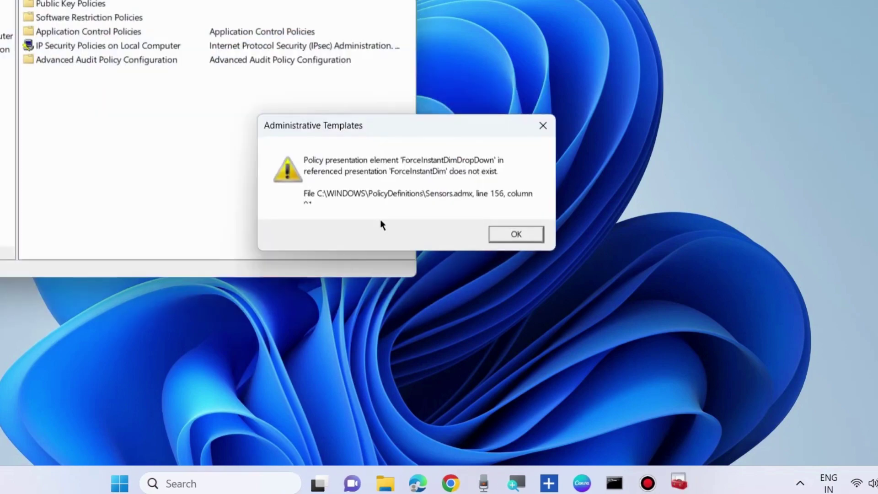
pyautogui.click(523, 238)
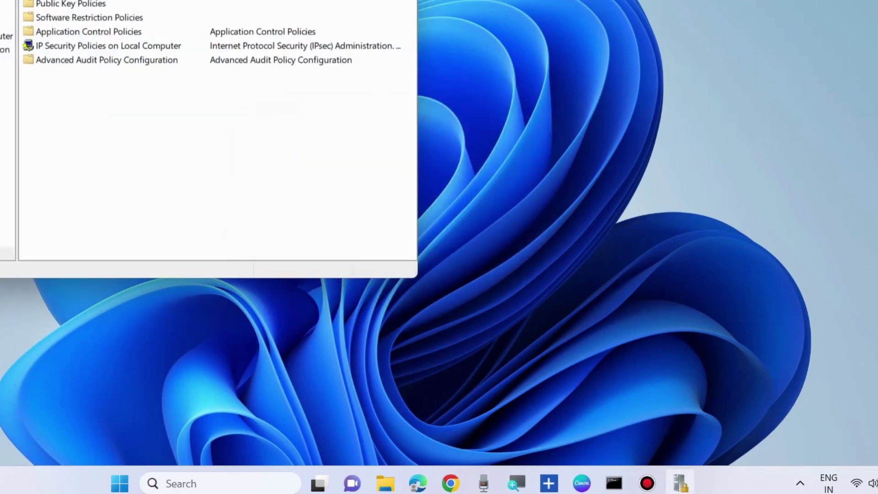
pyautogui.moveTo(175, 1); pyautogui.dragTo(488, 28)
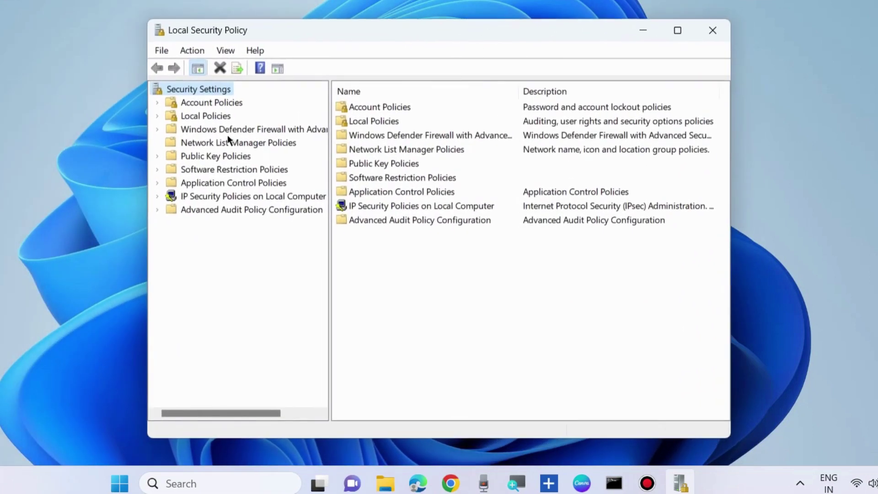
# Under Local Policies › Security Options, select Network security: LAN Manager authentication level.
pyautogui.click(158, 117)
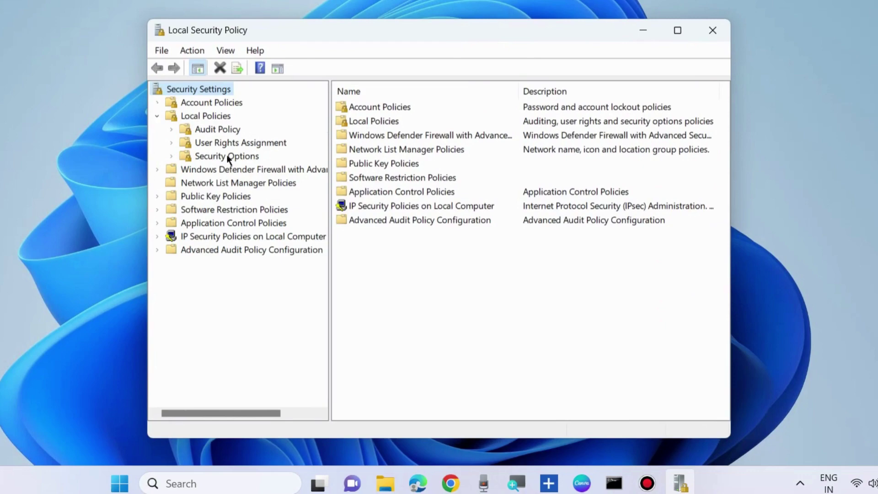
pyautogui.click(213, 156)
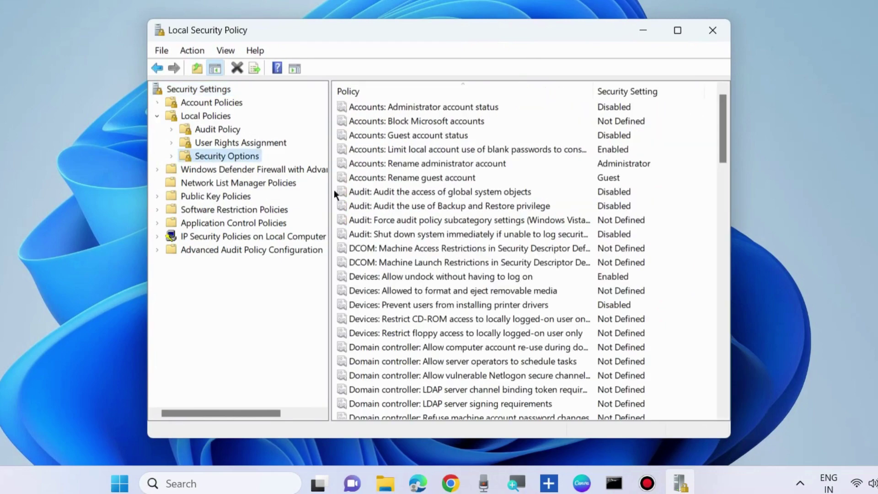
pyautogui.scroll(-6, 418, 275)
pyautogui.scroll(-10, 419, 275)
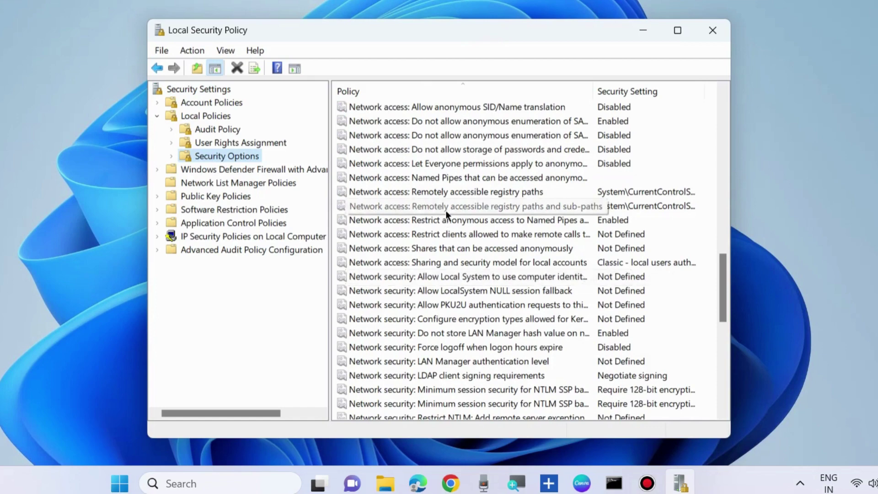
pyautogui.scroll(-9, 443, 289)
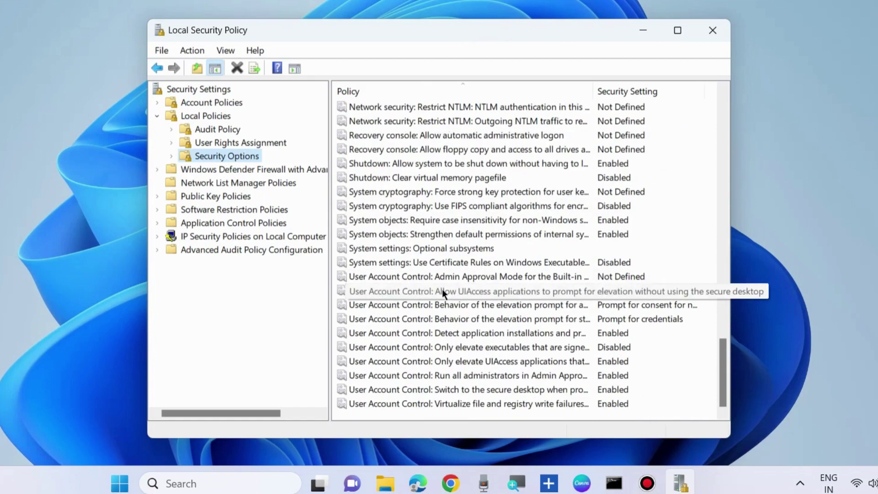
pyautogui.scroll(3, 443, 289)
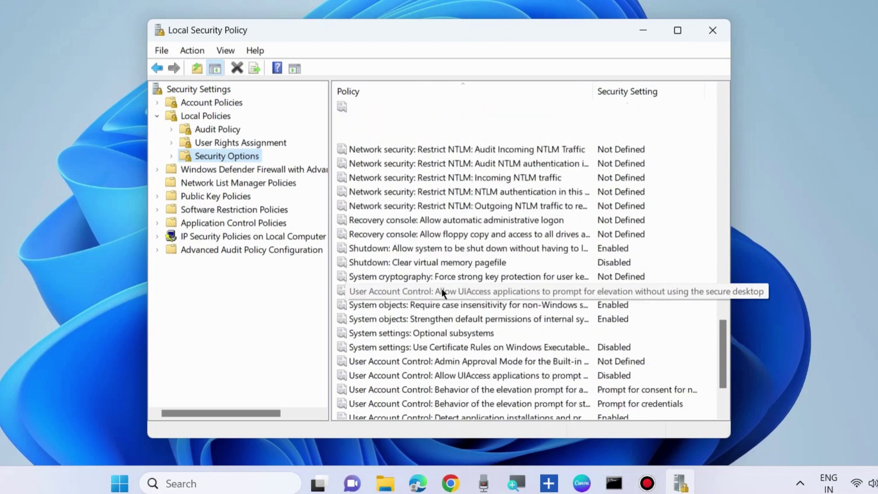
pyautogui.scroll(1, 442, 293)
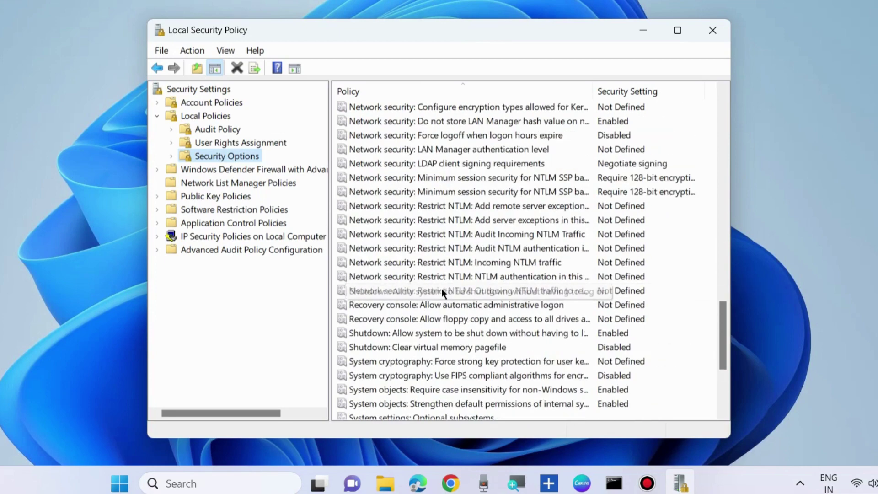
pyautogui.click(492, 149)
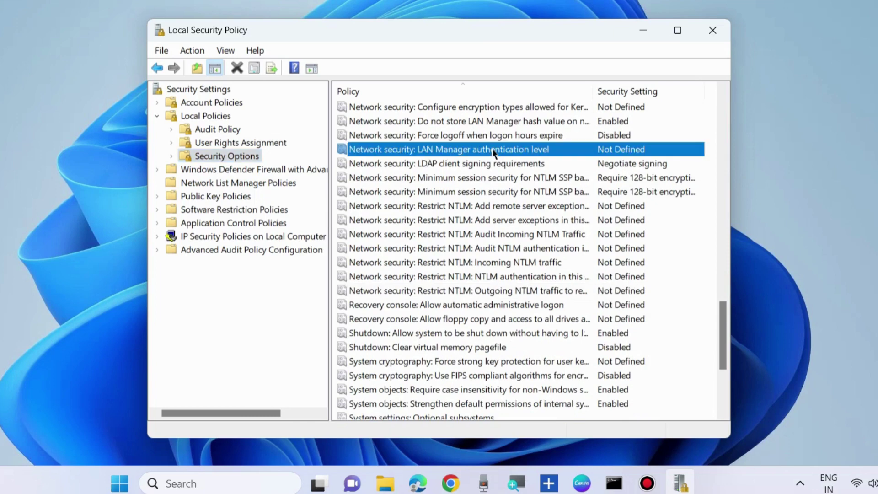
# Set the LAN Manager authentication level to Send LM & NTLM - use NTLMv2 session security if negotiated.
pyautogui.doubleClick(447, 149)
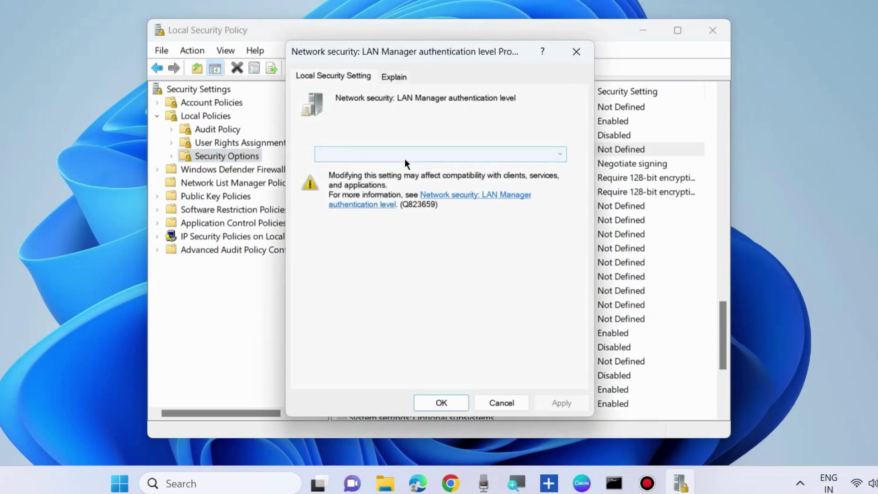
pyautogui.click(542, 155)
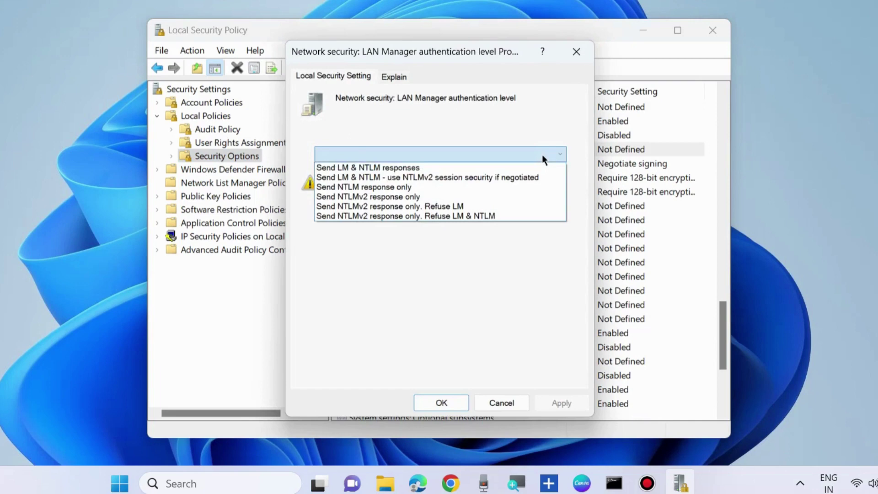
pyautogui.click(507, 178)
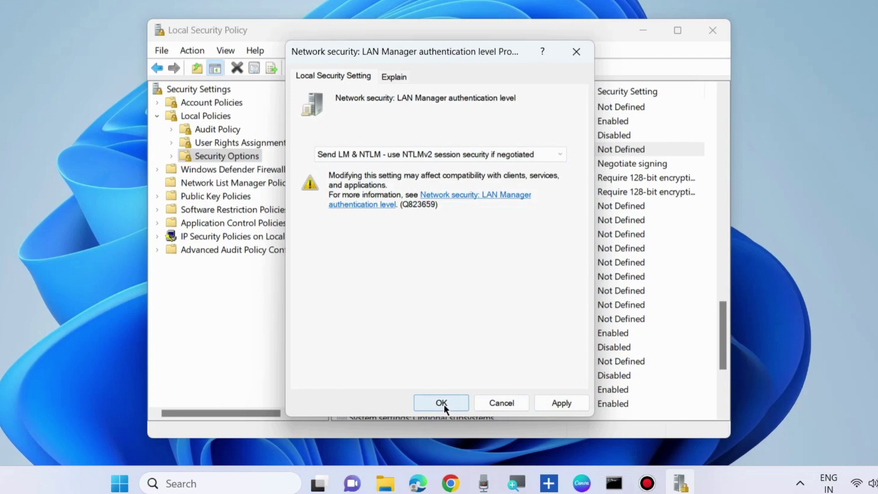
pyautogui.click(576, 51)
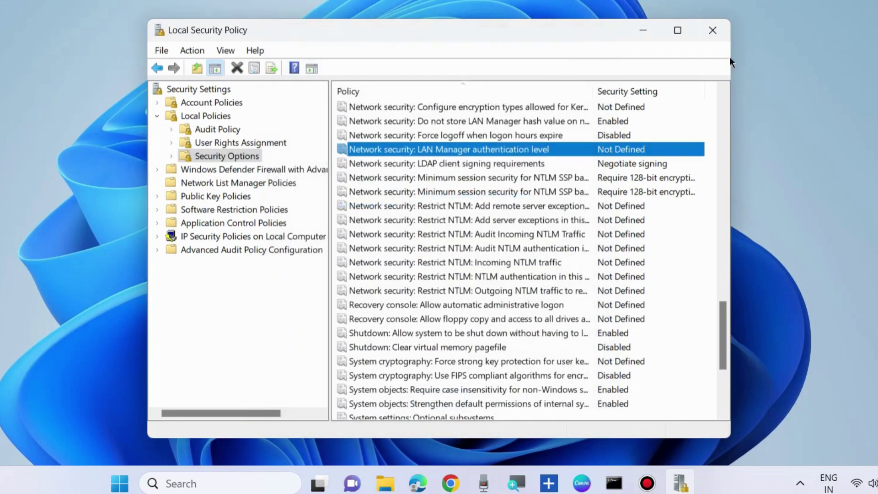